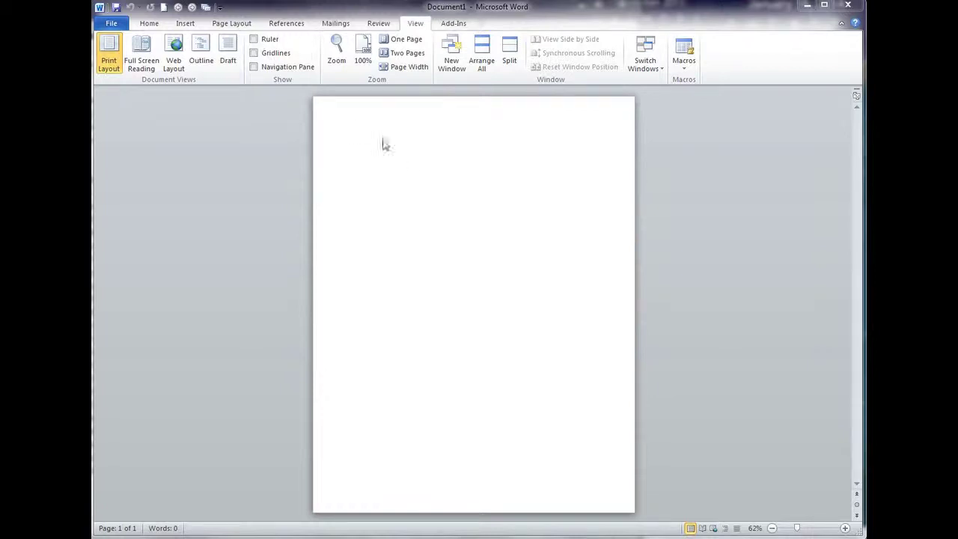
# Display the horizontal and vertical rulers beside the blank Document1 page
pyautogui.click(149, 23)
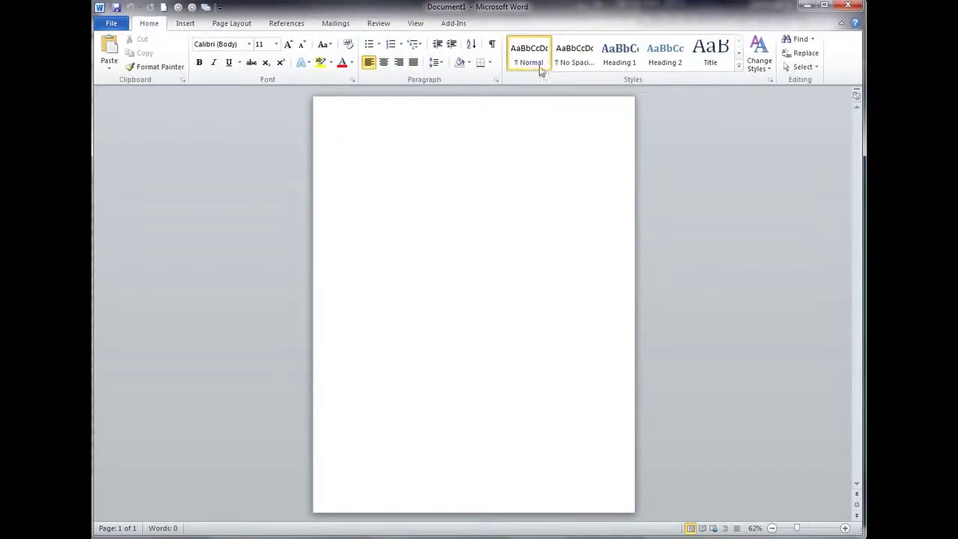
pyautogui.click(855, 97)
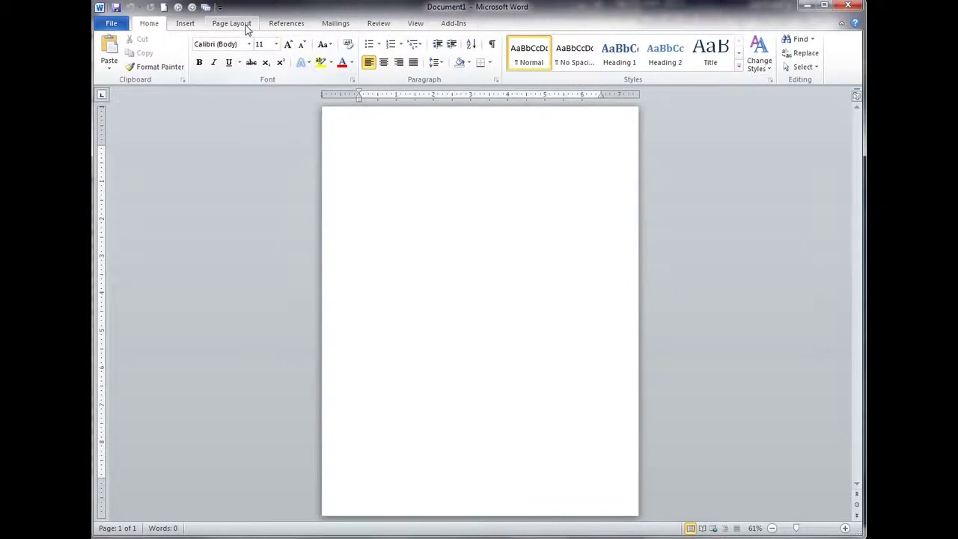
# Apply the Normal margin preset of 1 inch on all four sides
pyautogui.click(231, 23)
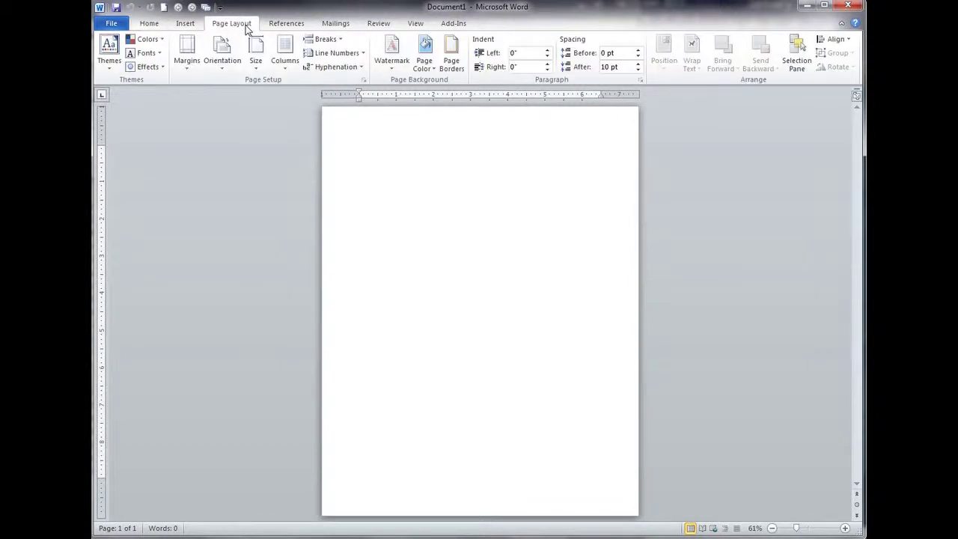
pyautogui.click(185, 71)
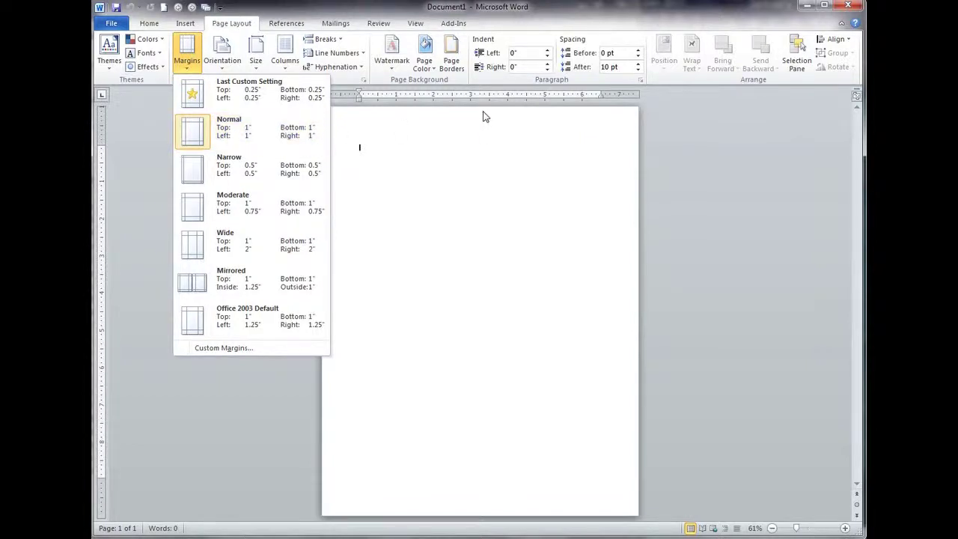
pyautogui.click(414, 15)
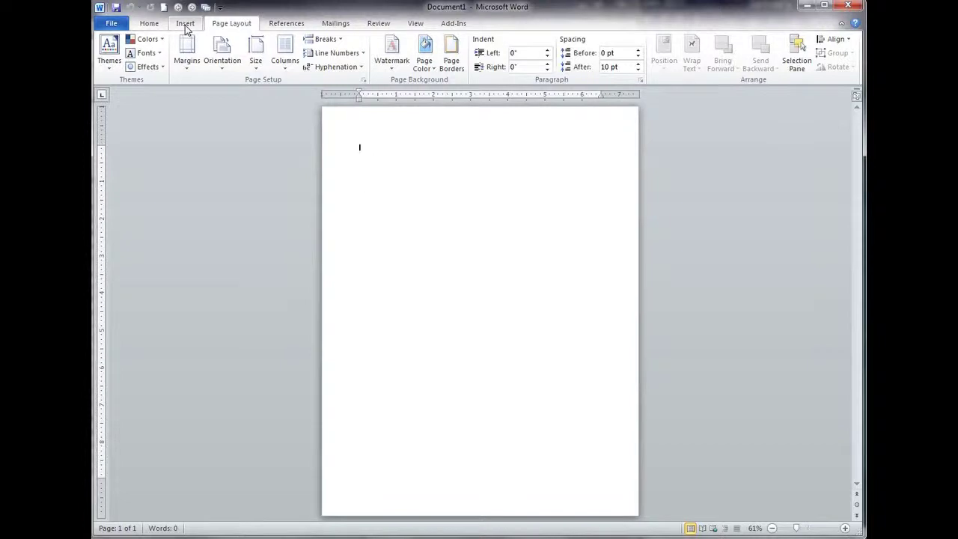
# Insert a Plain Number 3 page number at the top right of the header
pyautogui.click(186, 24)
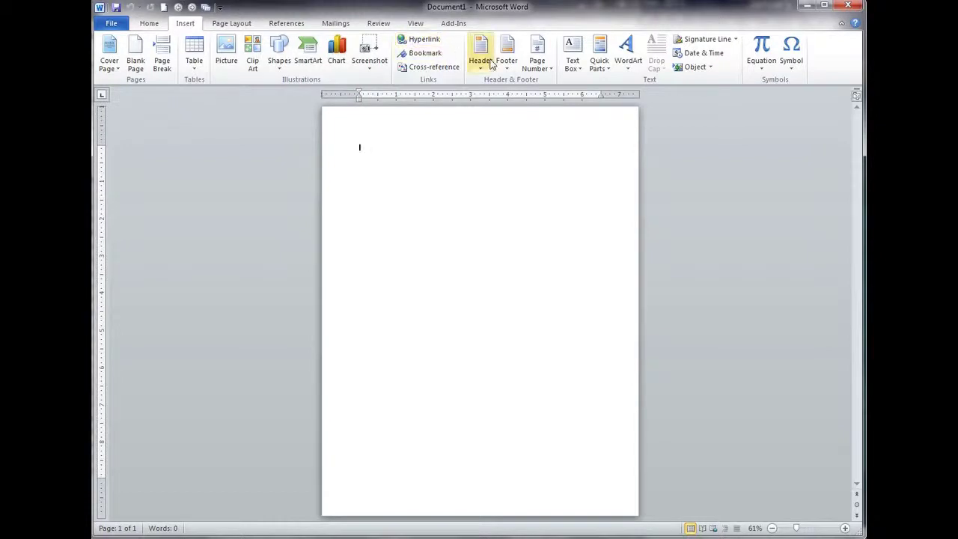
pyautogui.click(541, 69)
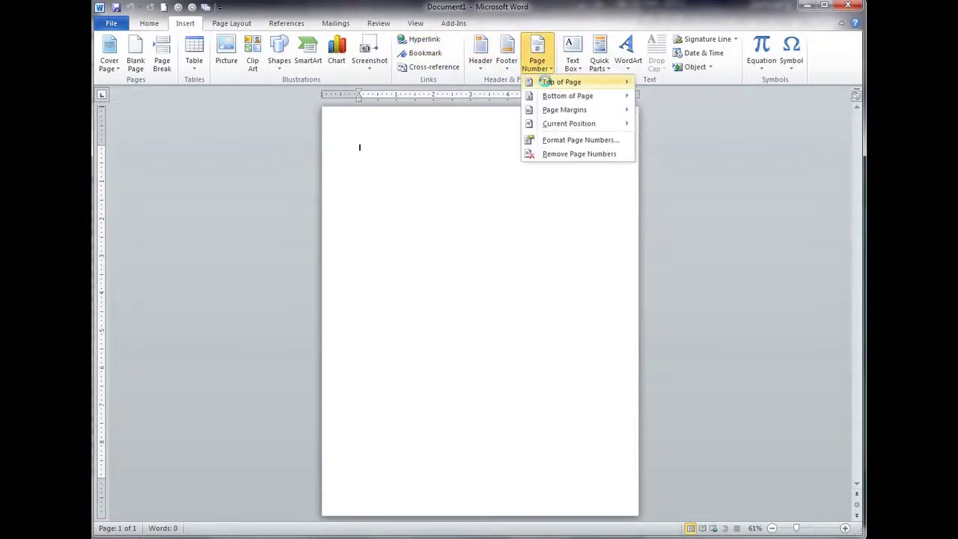
pyautogui.click(546, 81)
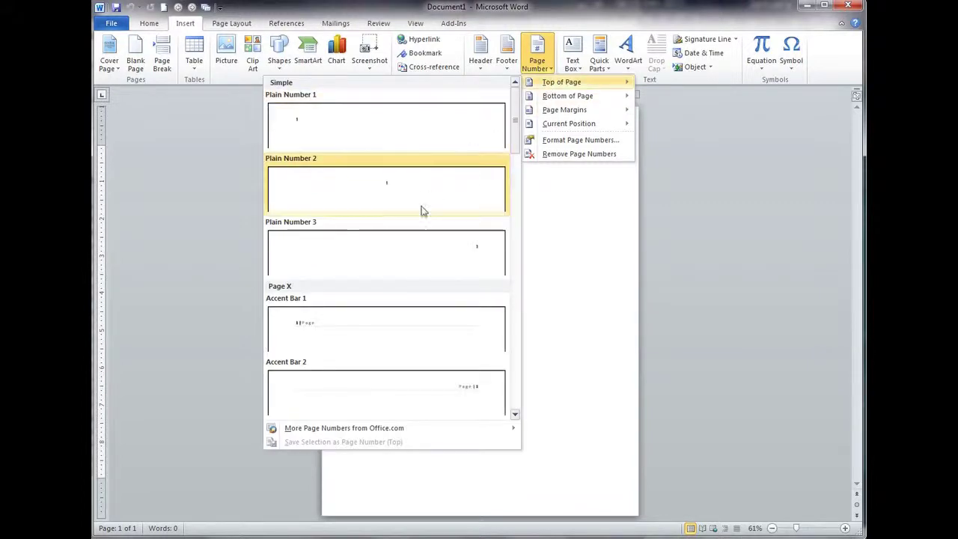
pyautogui.click(409, 261)
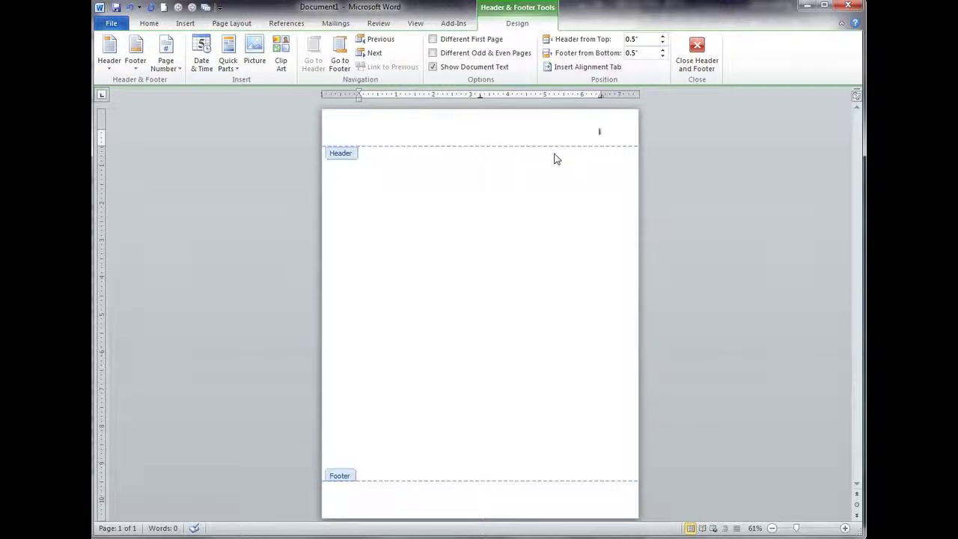
# Type 'Running head:' then, in capitals, 'SHORT TITLE (MAX 50 CHARS)' in the header
pyautogui.write('Rus')
pyautogui.write('ning head')
pyautogui.write(':')
pyautogui.press('capslock')
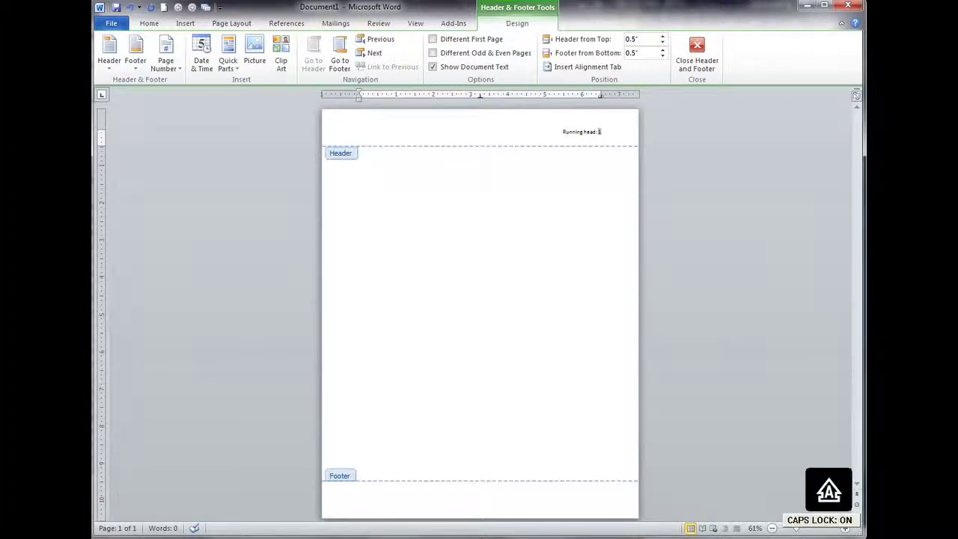
pyautogui.write('S')
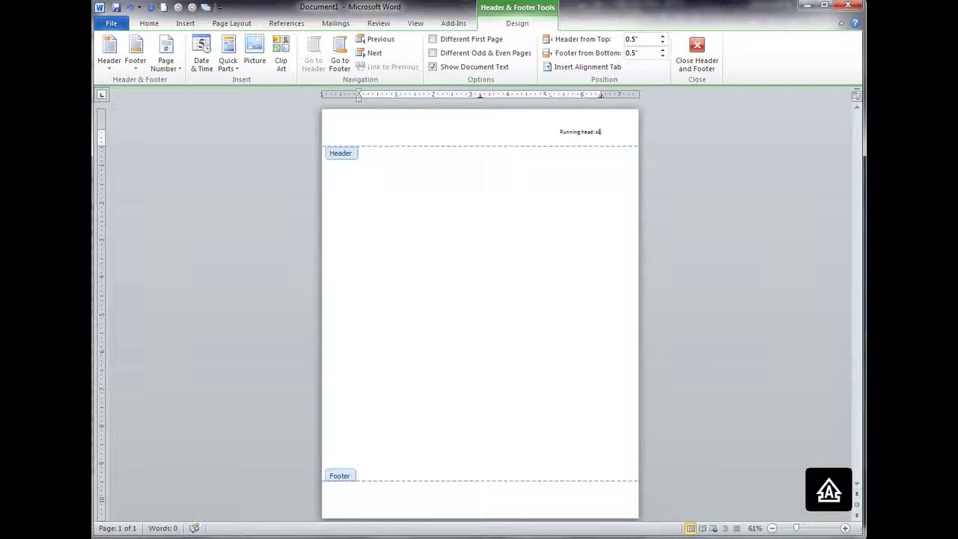
pyautogui.write('HORT TITLE (MAX')
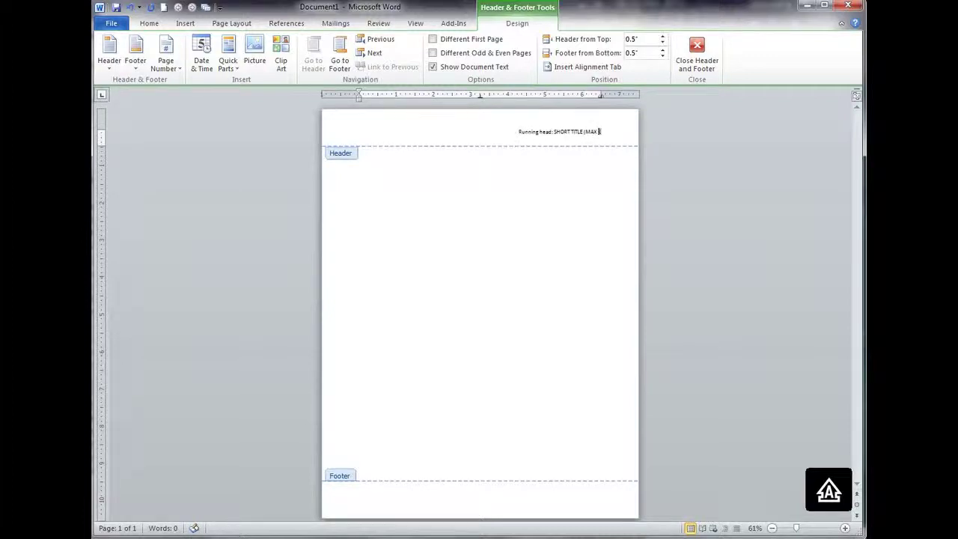
pyautogui.write(' 50 CHARS)')
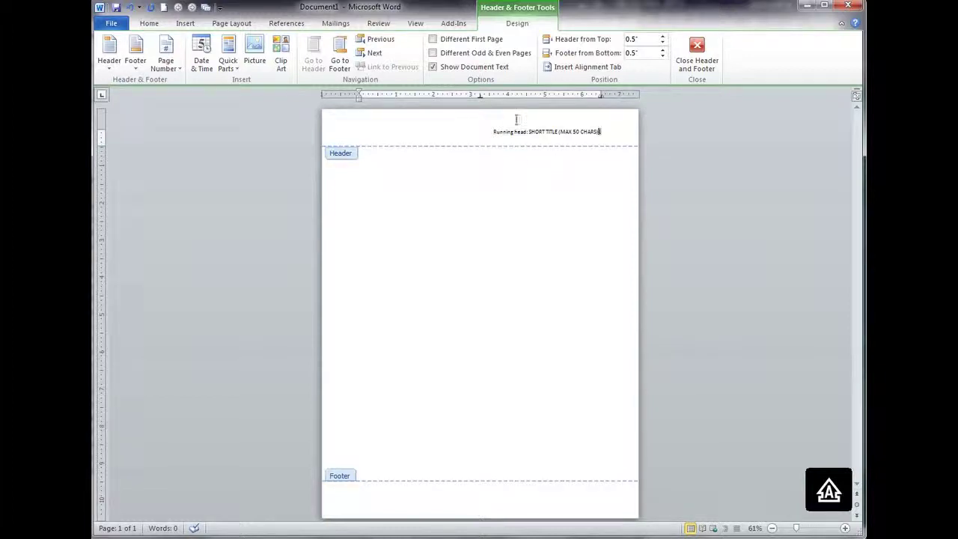
# Shift 'Running head: SHORT TITLE (MAX 50 CHARS)' to the left margin, leaving the page number at right
pyautogui.doubleClick(532, 131)
pyautogui.click(506, 138)
pyautogui.click(526, 131)
pyautogui.click(600, 131)
pyautogui.press('Tab')
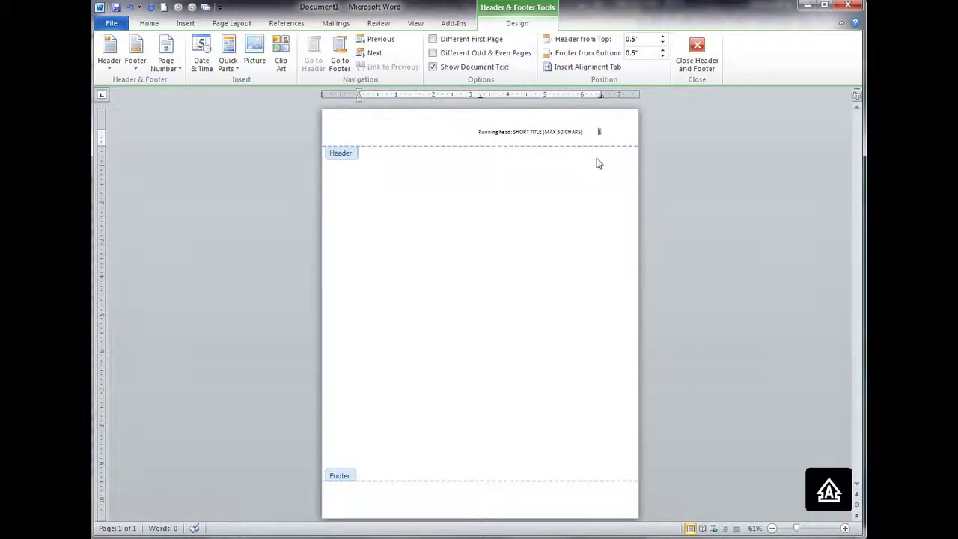
pyautogui.press('Home')
pyautogui.press('Delete')
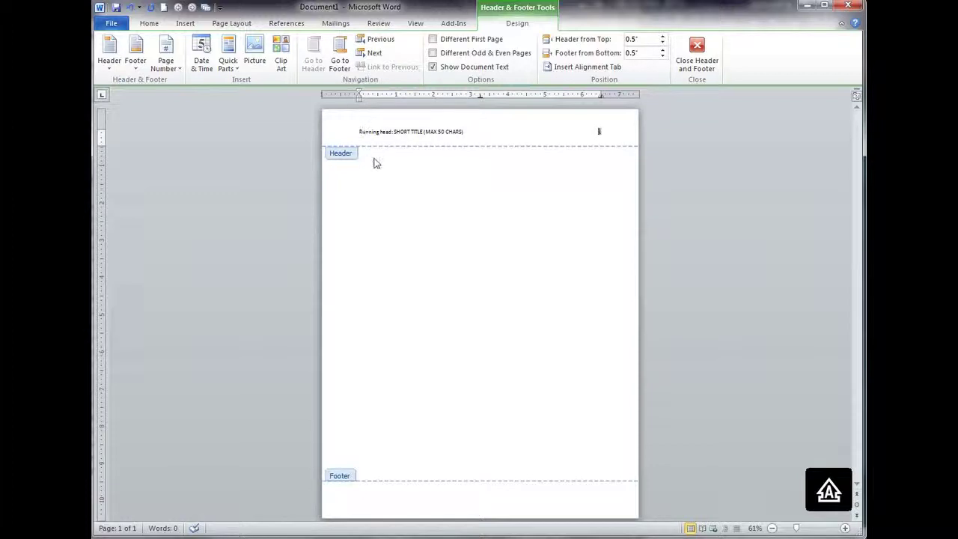
# Add a second page with a page break and view both pages side by side
pyautogui.click(693, 62)
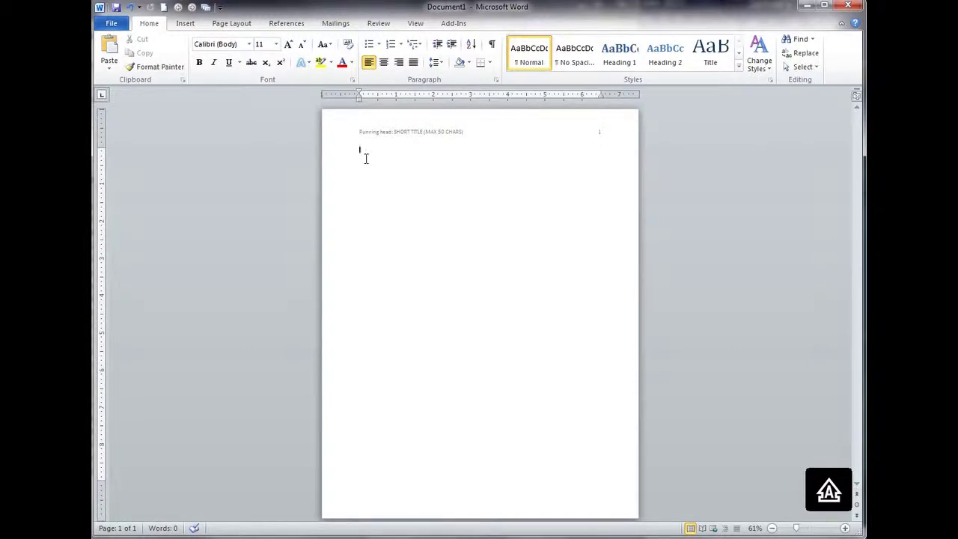
pyautogui.hotkey('ctrl', 'Return')
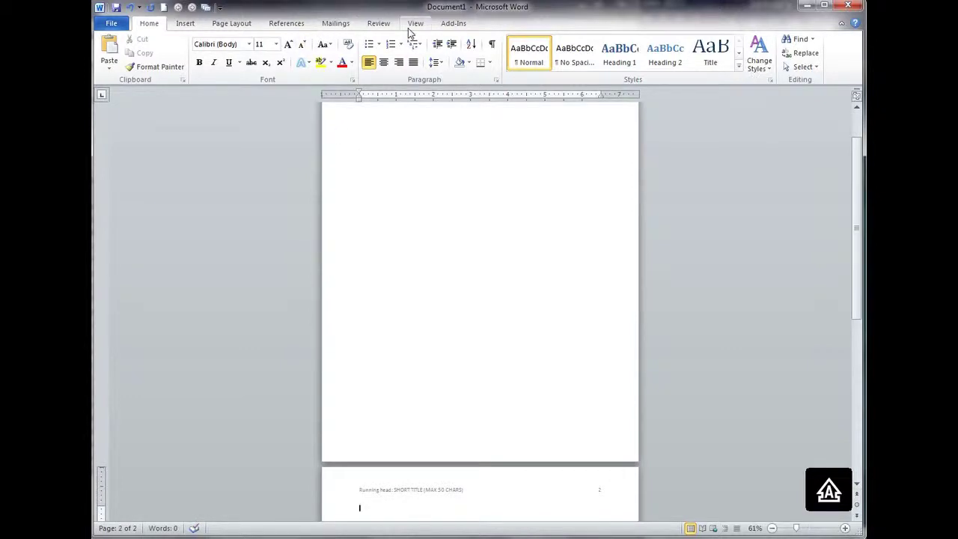
pyautogui.click(414, 23)
pyautogui.click(404, 52)
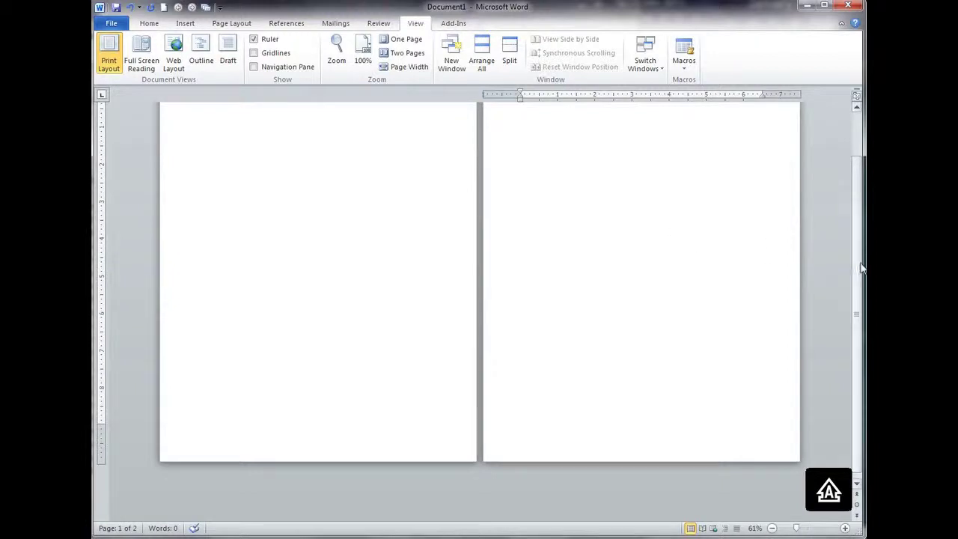
pyautogui.moveTo(861, 267); pyautogui.dragTo(862, 230)
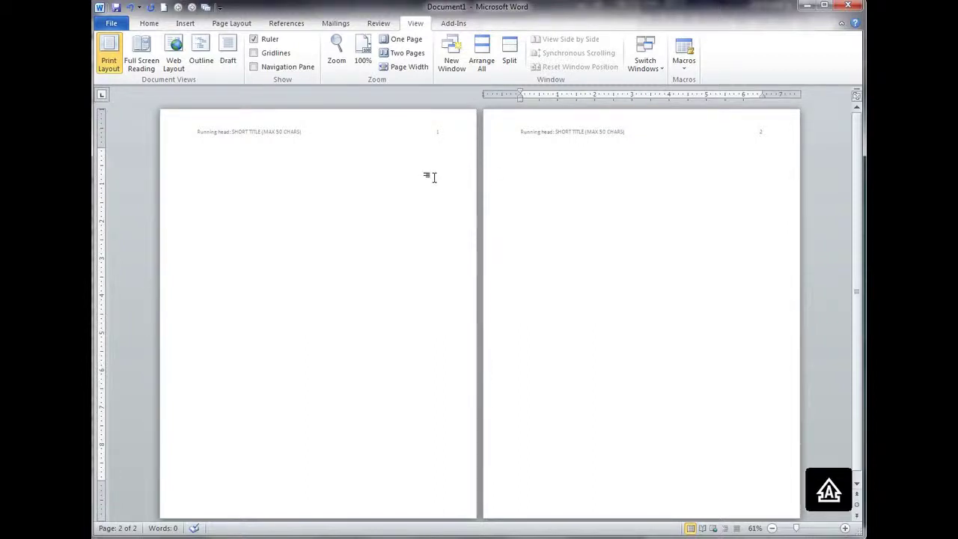
pyautogui.click(244, 314)
pyautogui.doubleClick(276, 153)
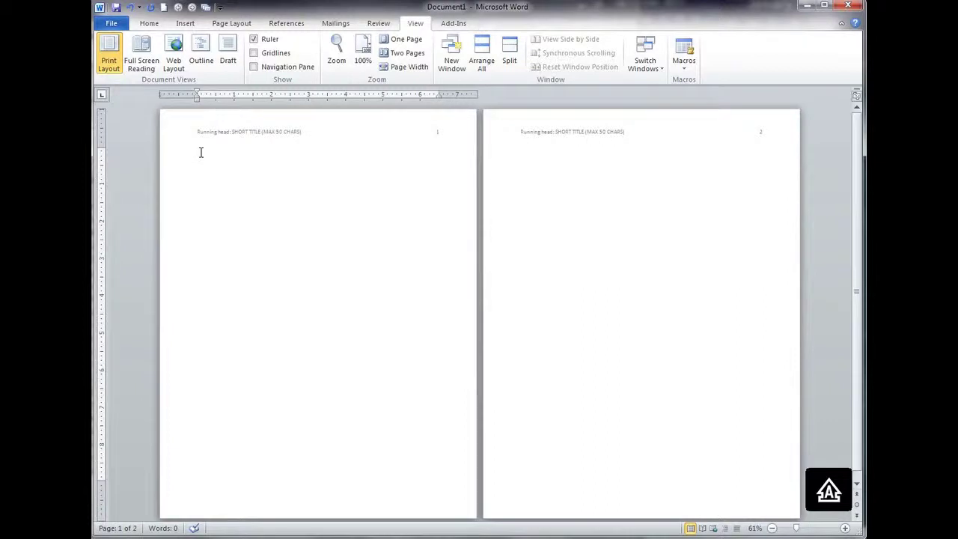
pyautogui.click(149, 23)
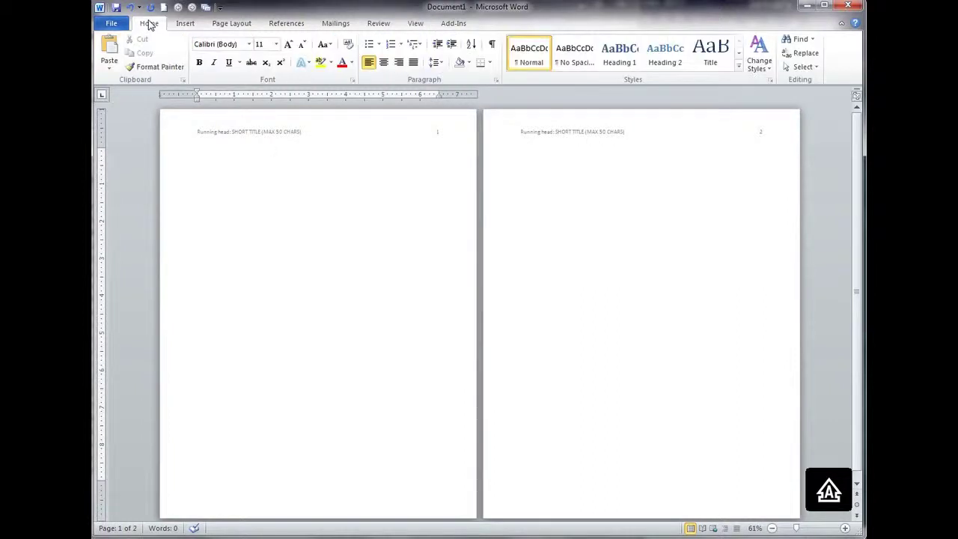
pyautogui.click(492, 46)
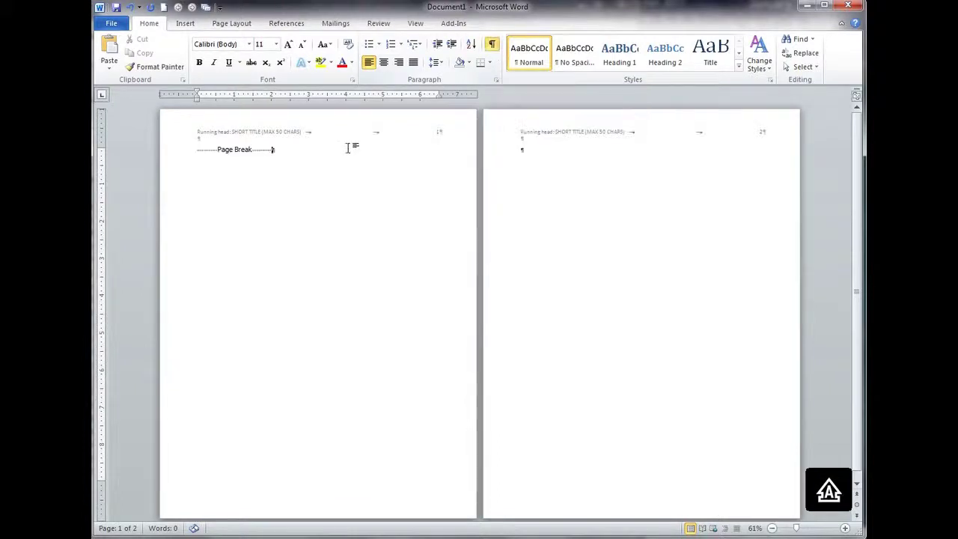
pyautogui.click(265, 148)
pyautogui.click(196, 173)
pyautogui.click(491, 46)
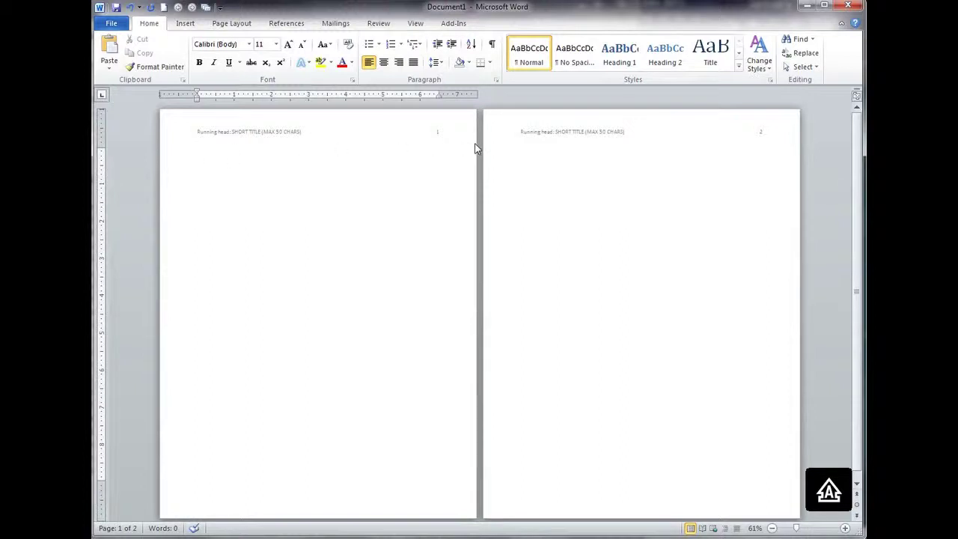
# Set page 1's whole running-head line to Times New Roman, size 12
pyautogui.doubleClick(212, 132)
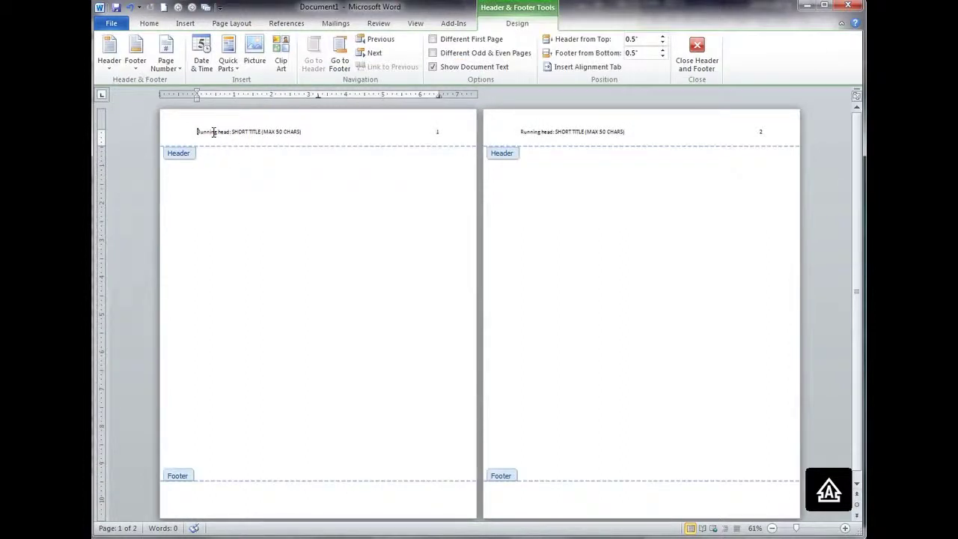
pyautogui.tripleClick(439, 131)
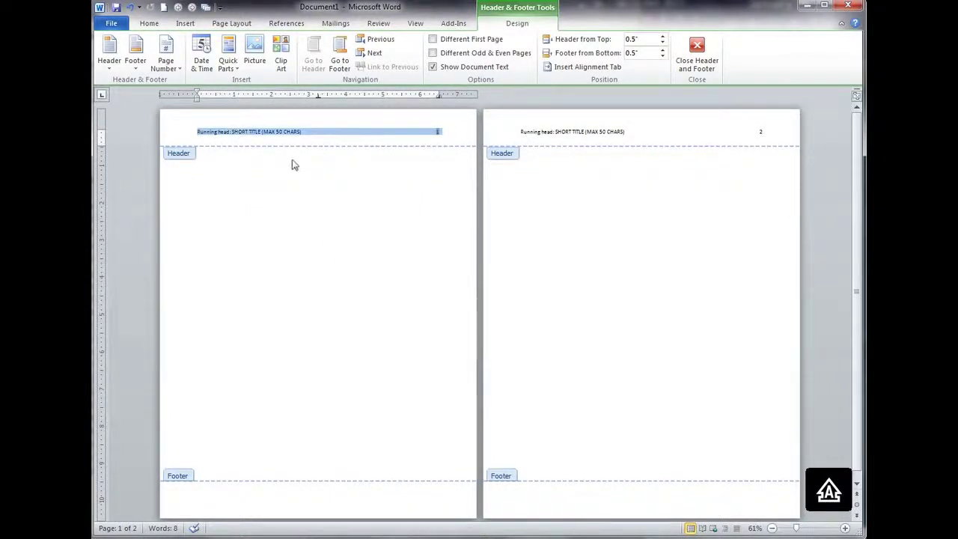
pyautogui.click(153, 26)
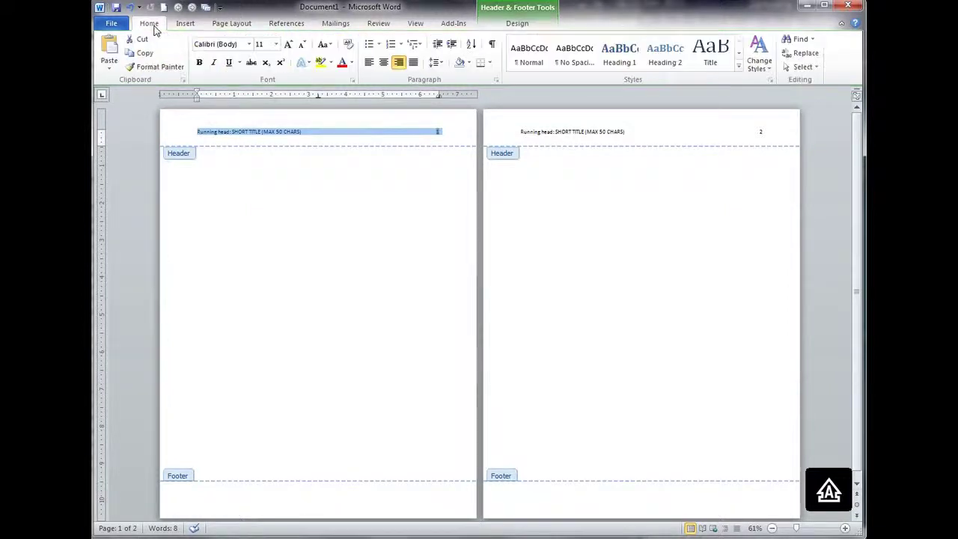
pyautogui.click(249, 44)
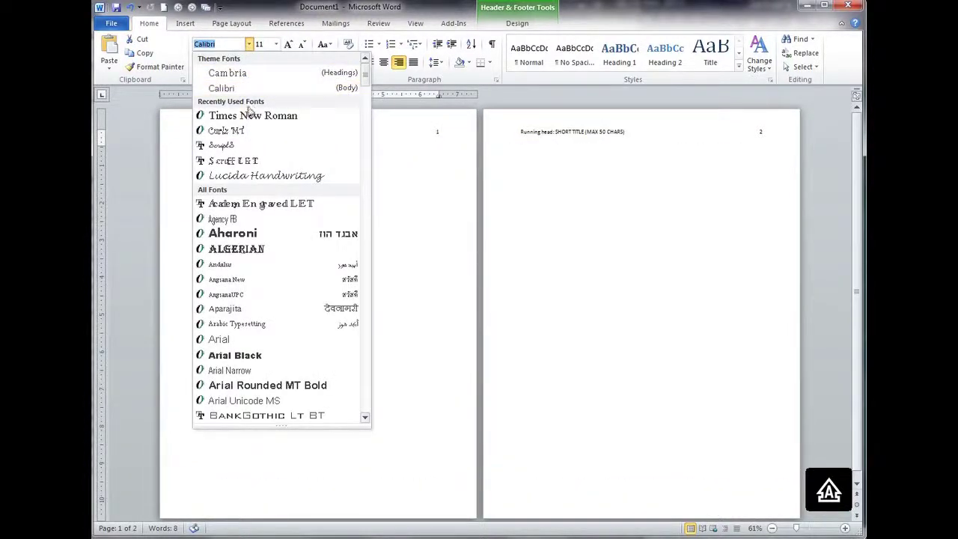
pyautogui.click(249, 116)
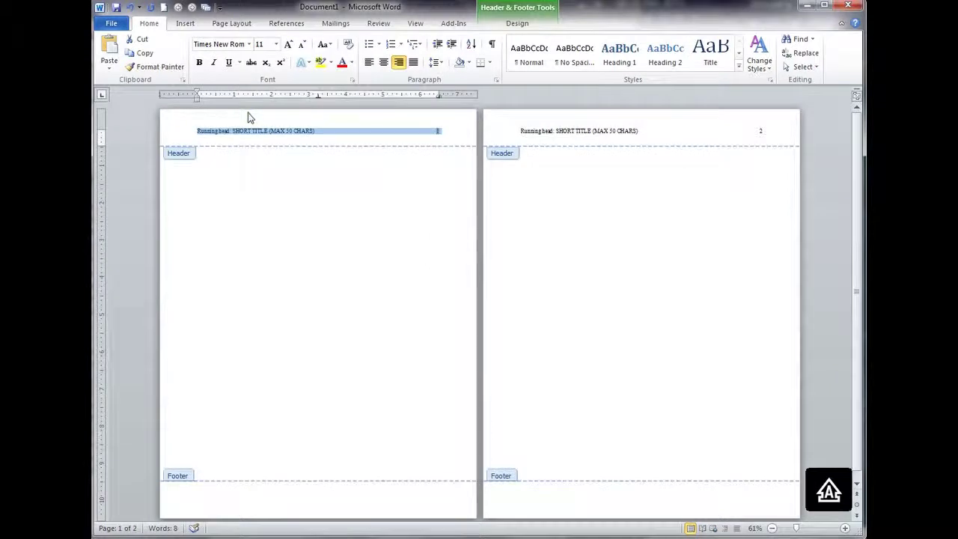
pyautogui.click(277, 45)
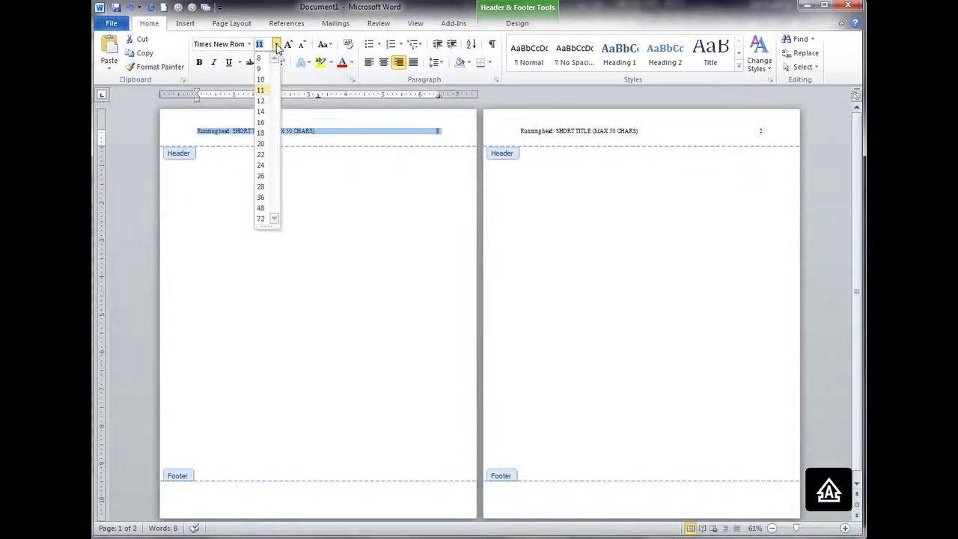
pyautogui.click(259, 101)
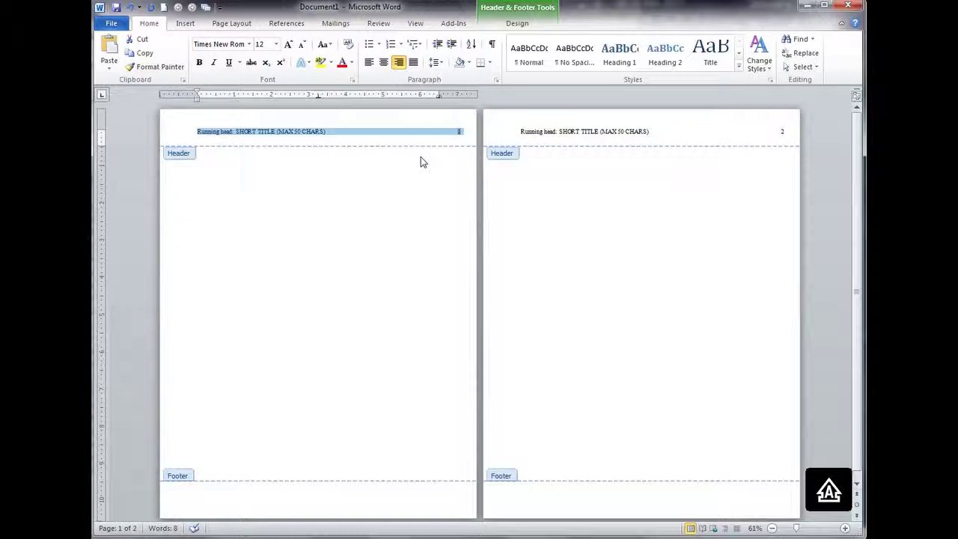
# Copy the running head, then turn on Different First Page for a separate page 1 header
pyautogui.click(144, 54)
pyautogui.click(512, 24)
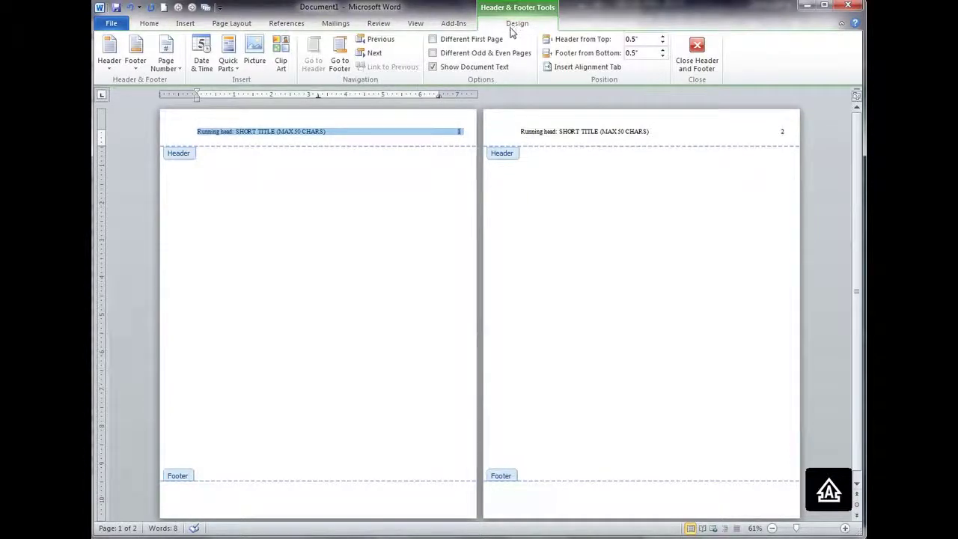
pyautogui.click(433, 40)
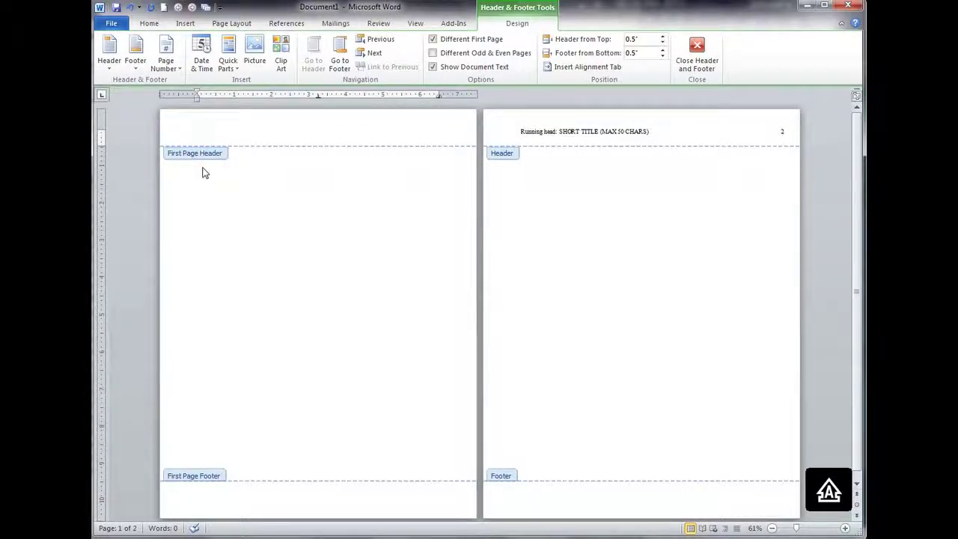
# Paste the running head into page 1's header and delete 'Running head:' from page 2's
pyautogui.click(148, 25)
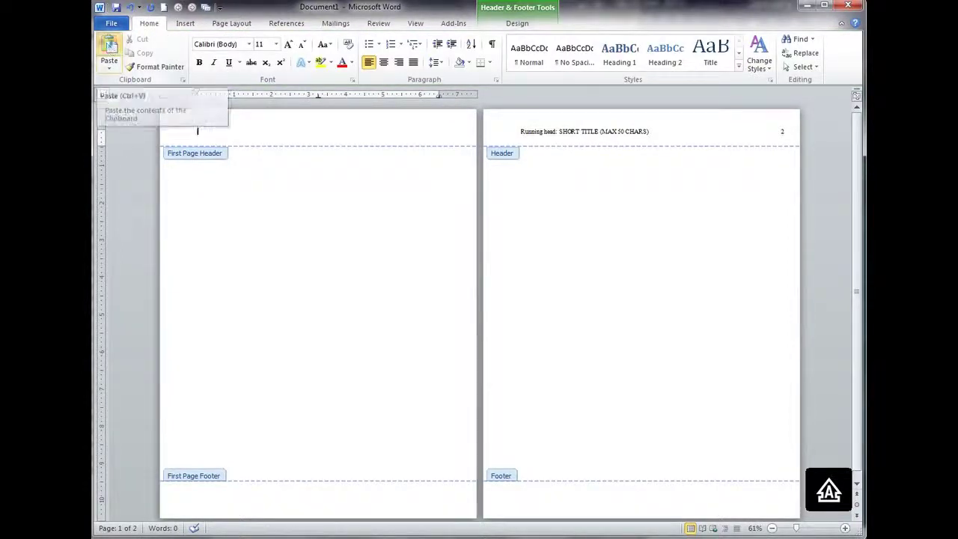
pyautogui.click(110, 47)
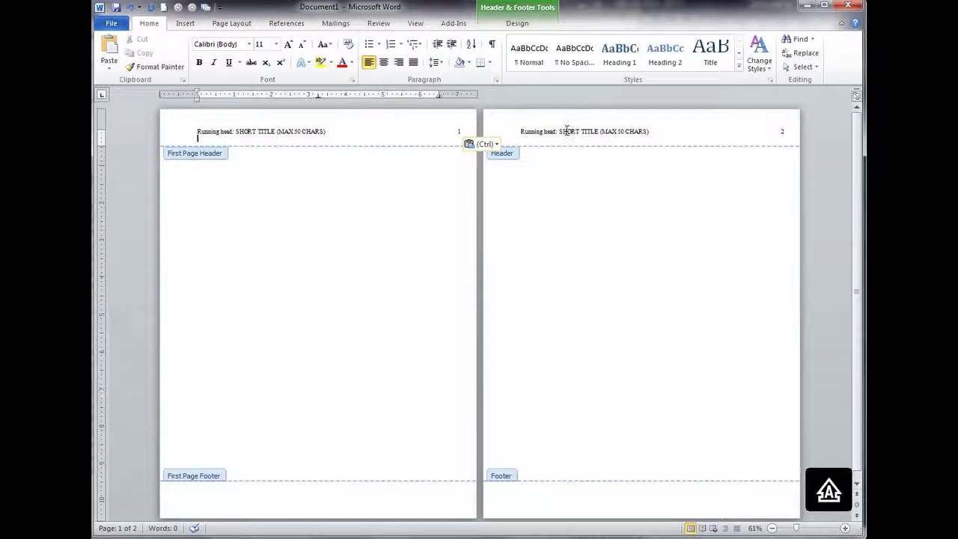
pyautogui.moveTo(557, 132); pyautogui.dragTo(522, 132)
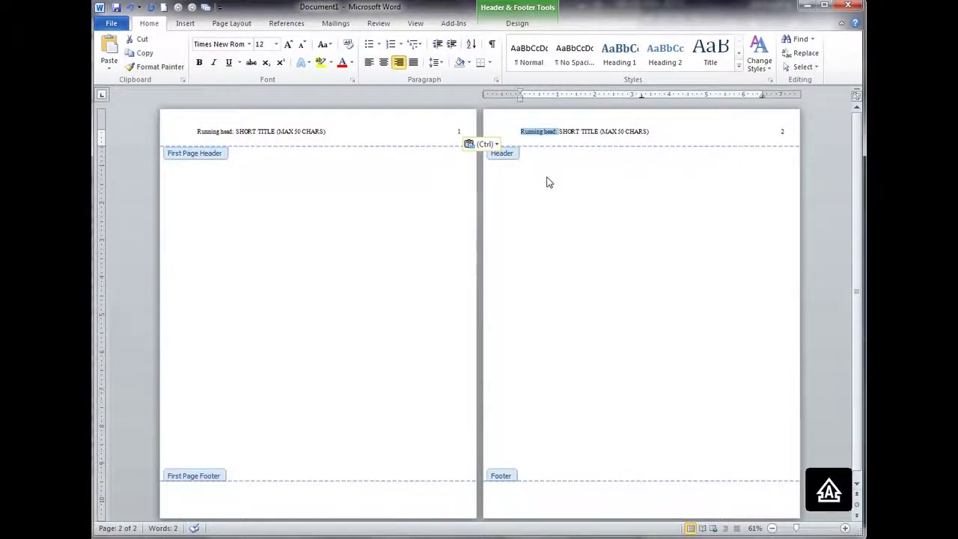
pyautogui.press('Delete')
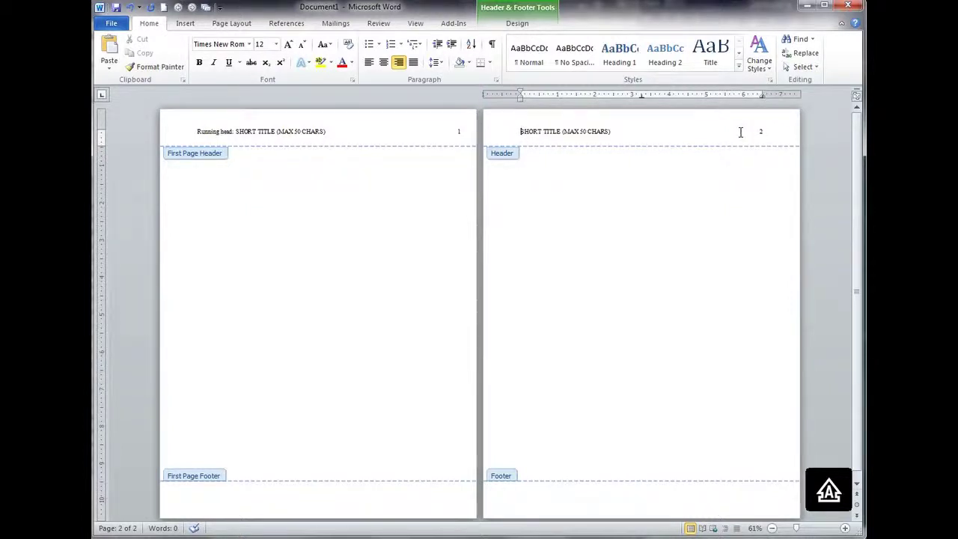
# Remove the extra tab before page 1's page number so it aligns with page 2's
pyautogui.click(319, 135)
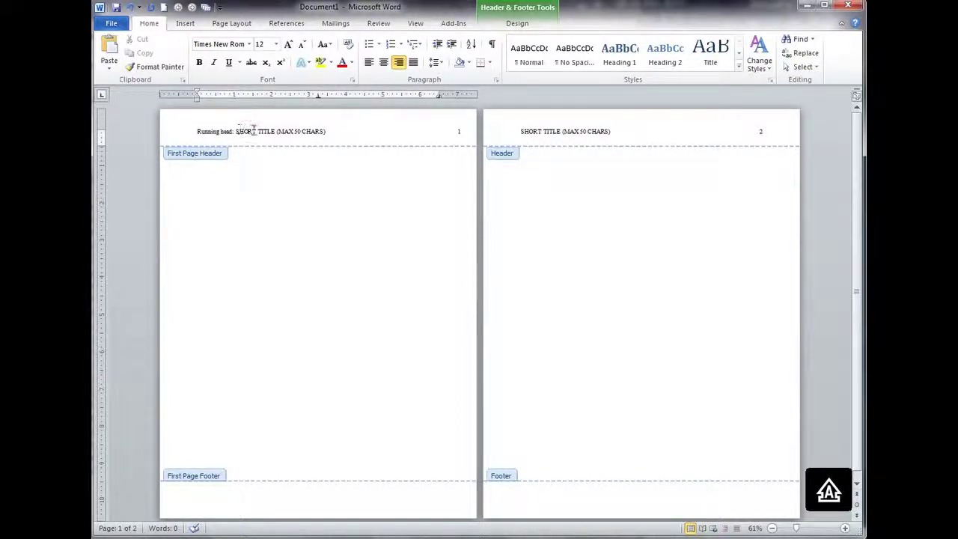
pyautogui.click(236, 131)
pyautogui.press('Delete')
# Close the header and footer area to return to the body of the two-page document
pyautogui.click(515, 24)
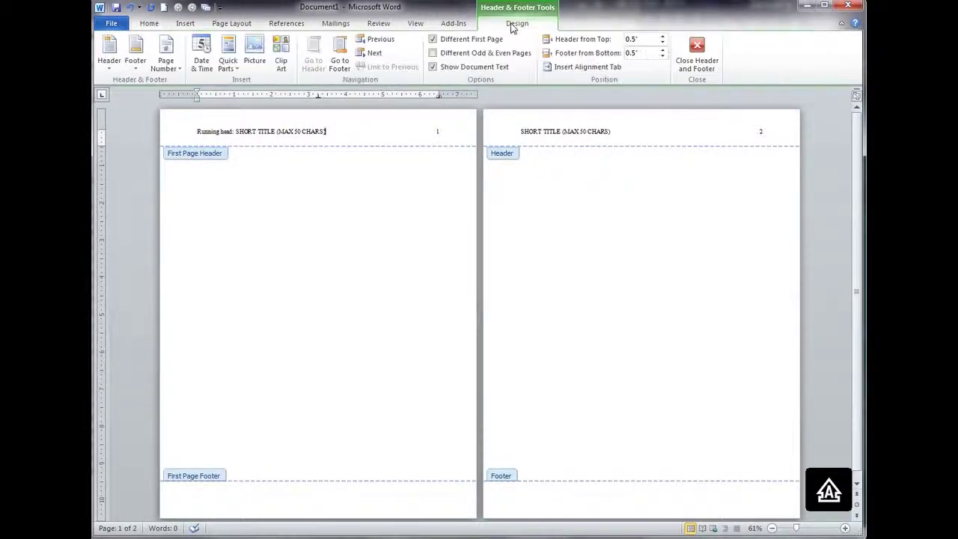
pyautogui.click(696, 59)
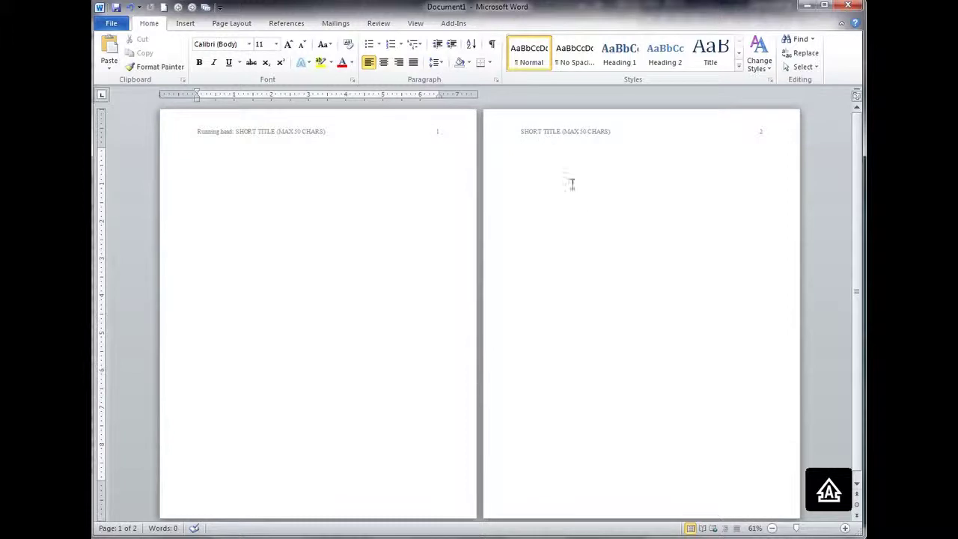